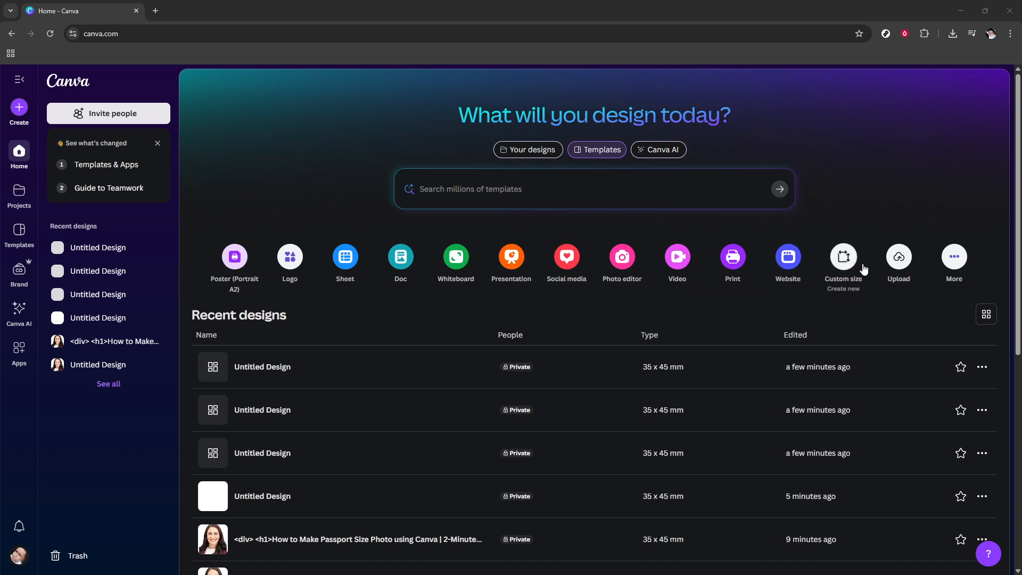
- Create a new custom-size design 35 mm wide and 45 mm high
click(845, 259)
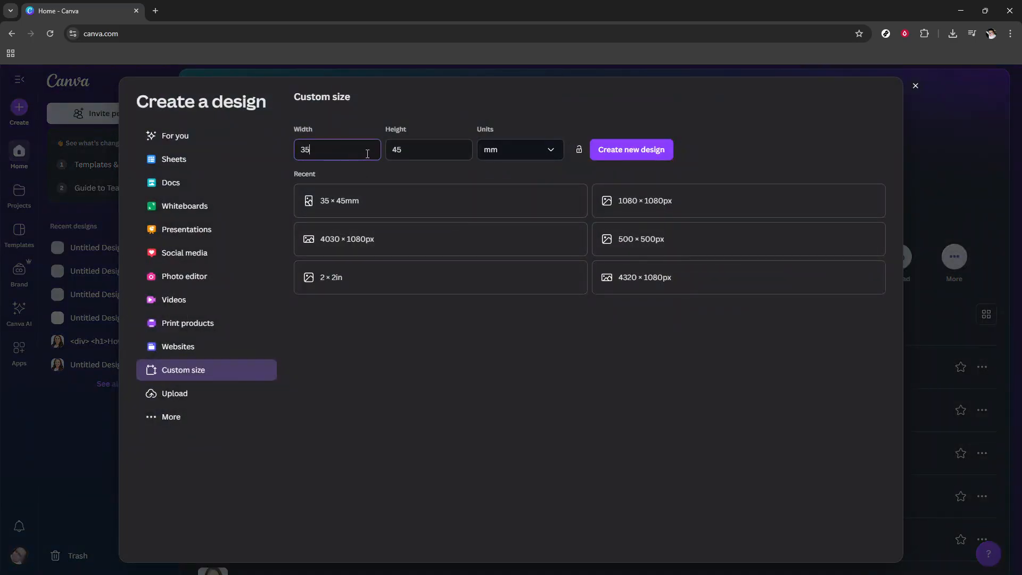
click(415, 152)
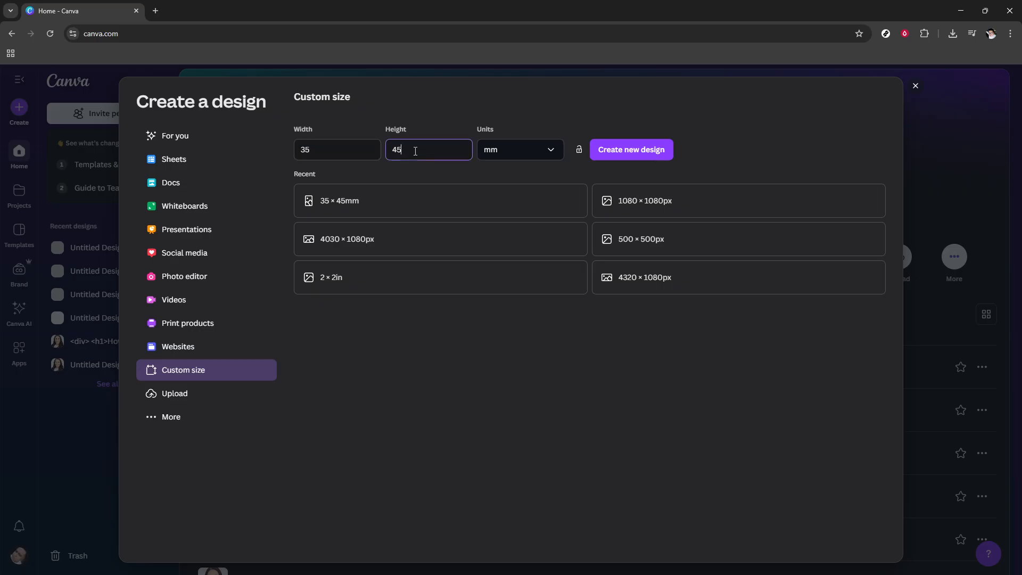
click(626, 150)
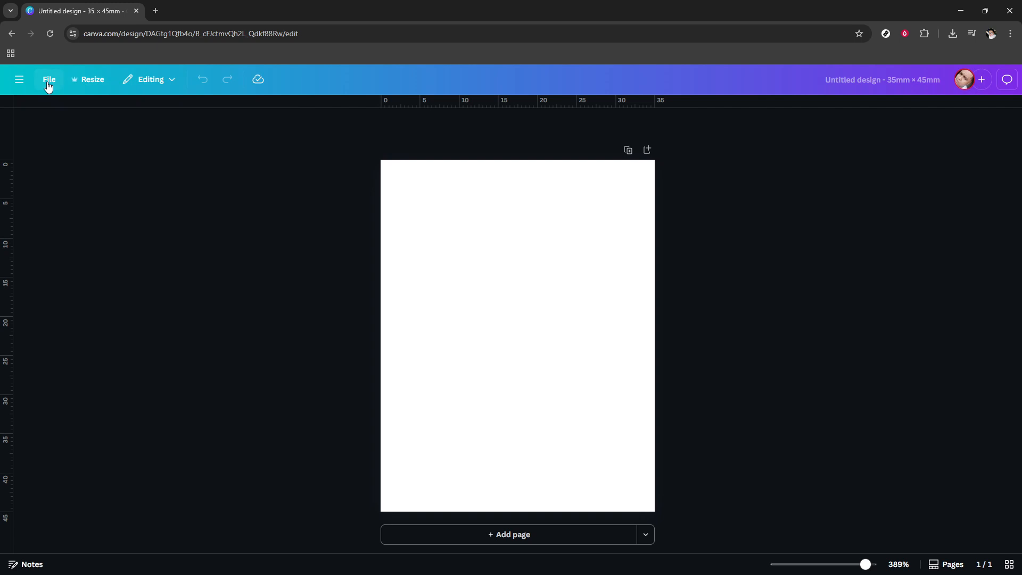
- Turn on the display of margins and print bleed for the blank page
click(50, 81)
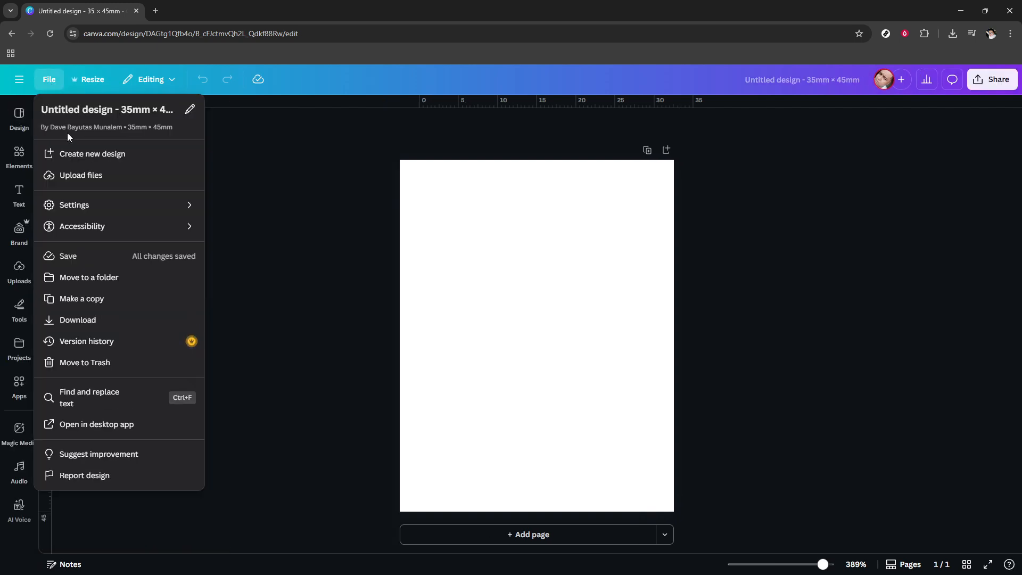
mouse_move(76, 208)
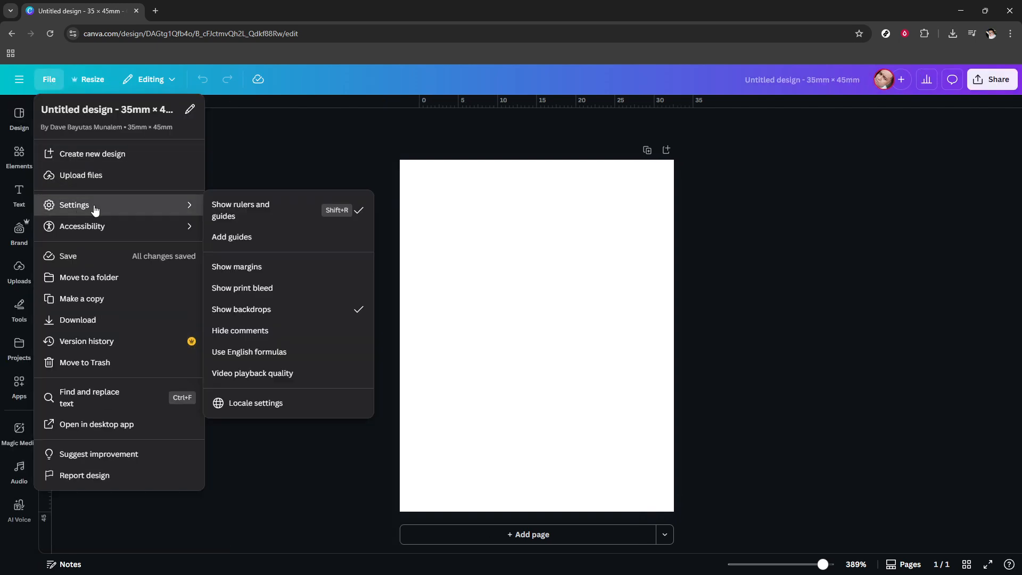
click(237, 268)
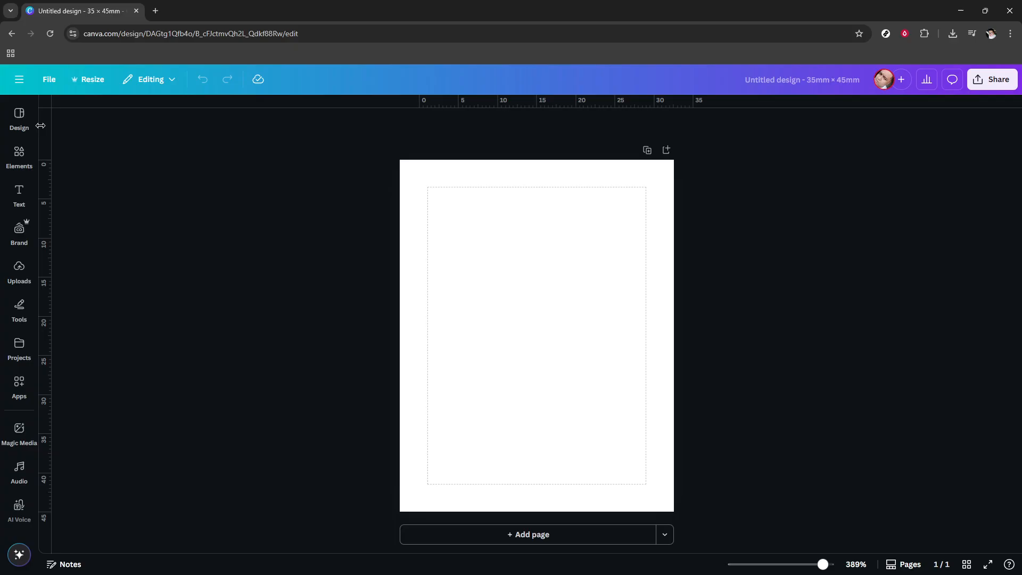
click(47, 85)
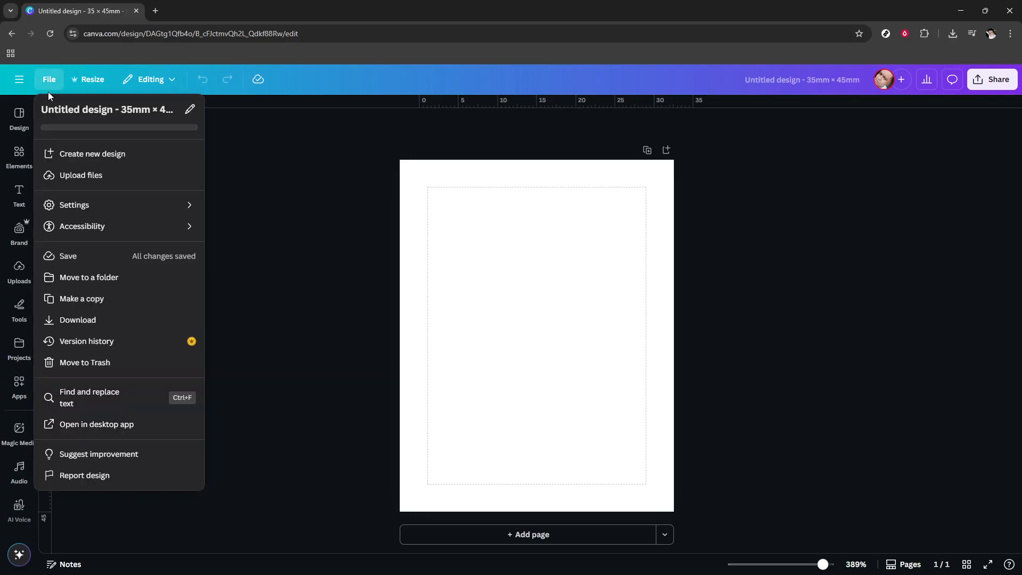
mouse_move(68, 213)
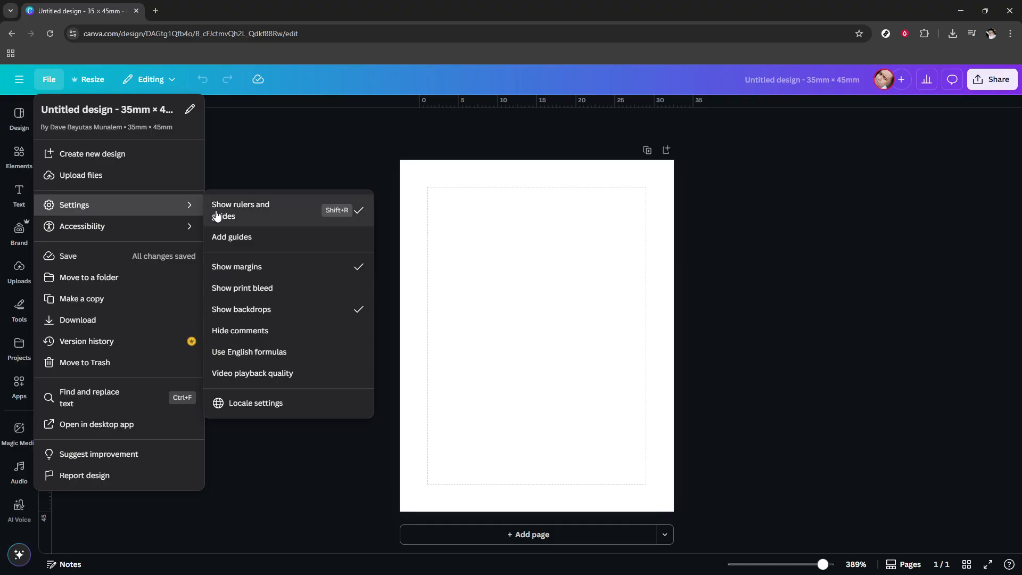
click(250, 292)
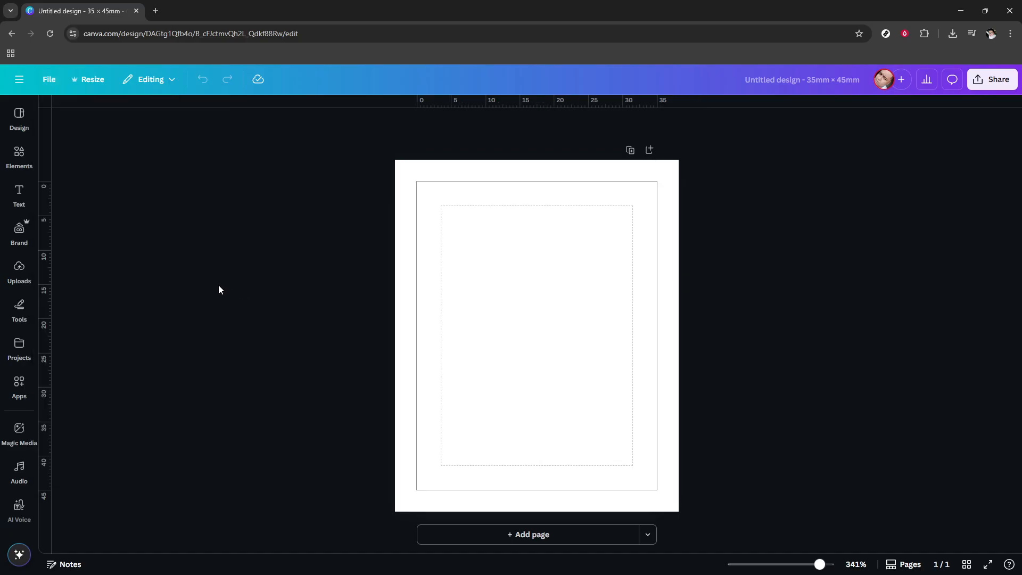
- Add a plain square shape with sharp corners from the Elements library to the page
click(19, 269)
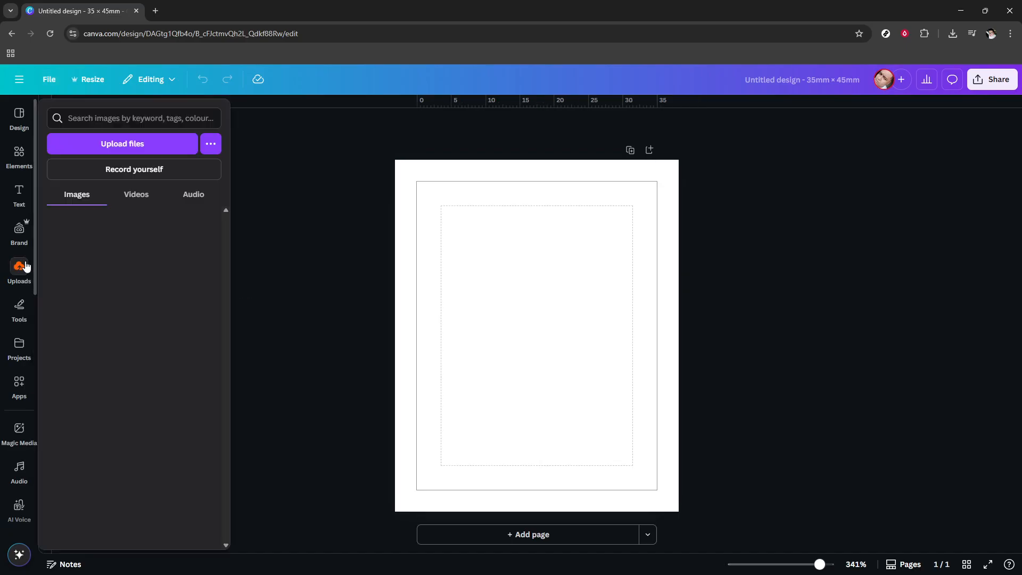
click(20, 195)
click(19, 162)
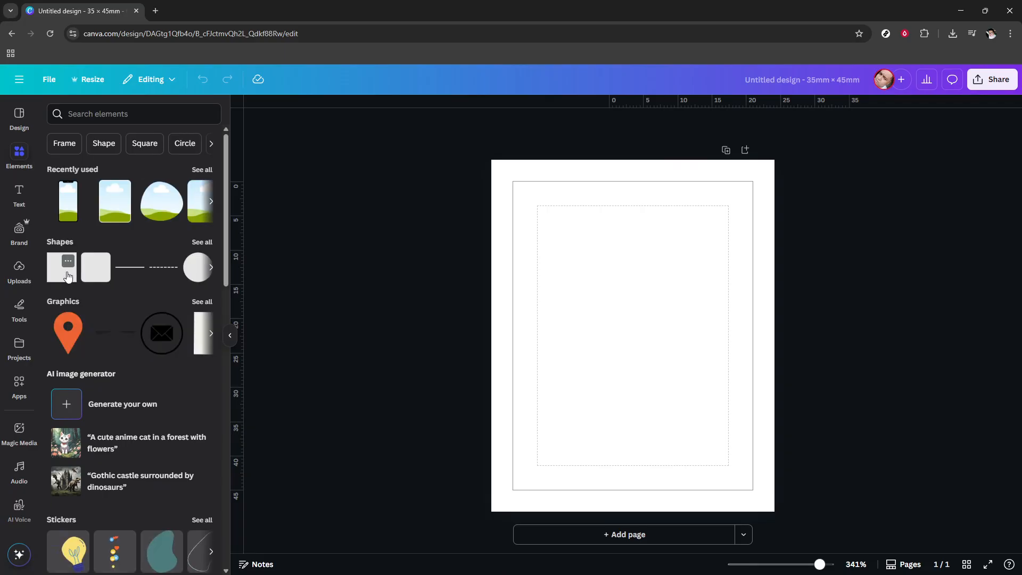
click(67, 276)
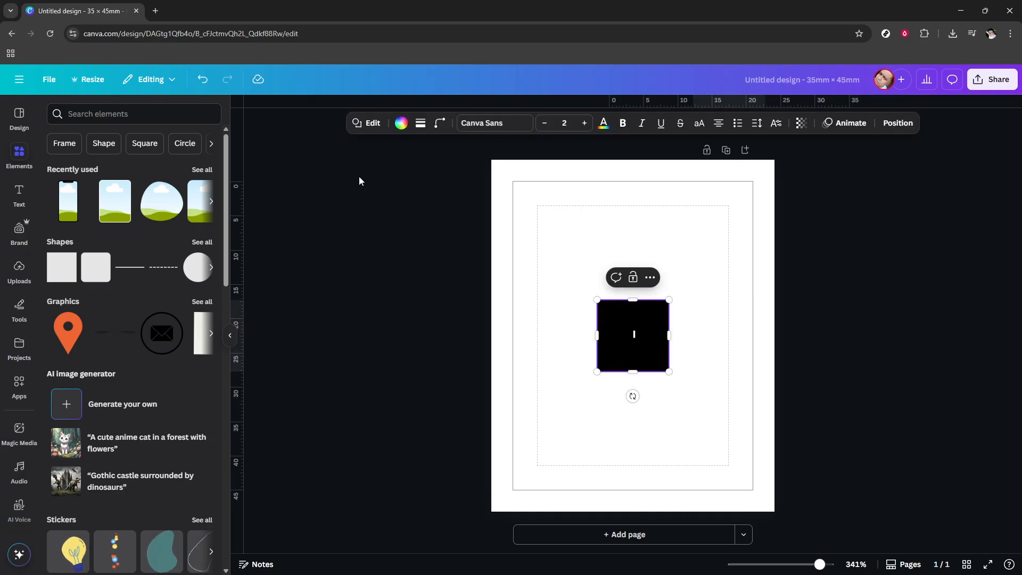
- Give the square a 0.5 stroke weight and set its fill to no colour
click(421, 124)
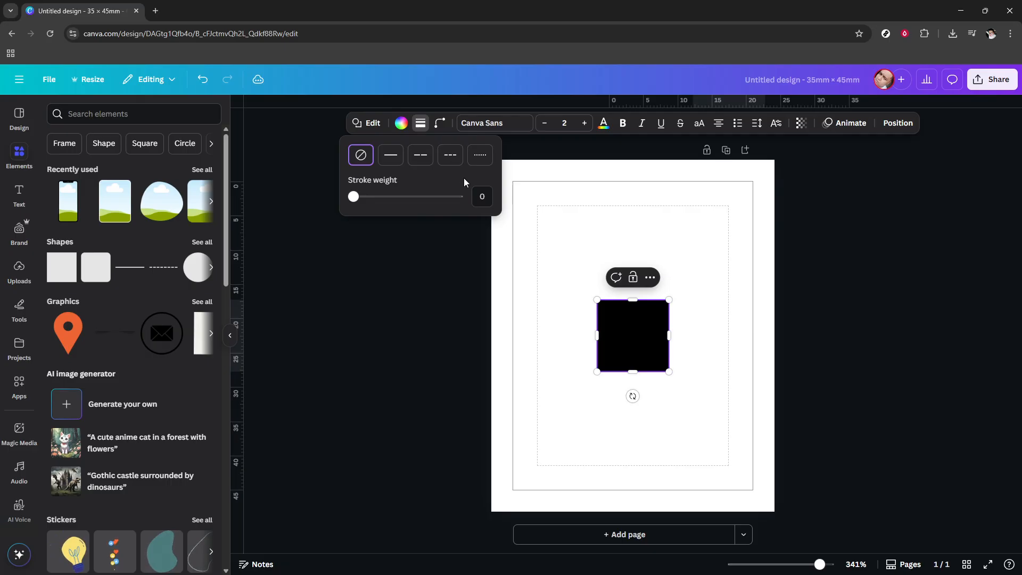
click(485, 196)
text(0.5)
key(Return)
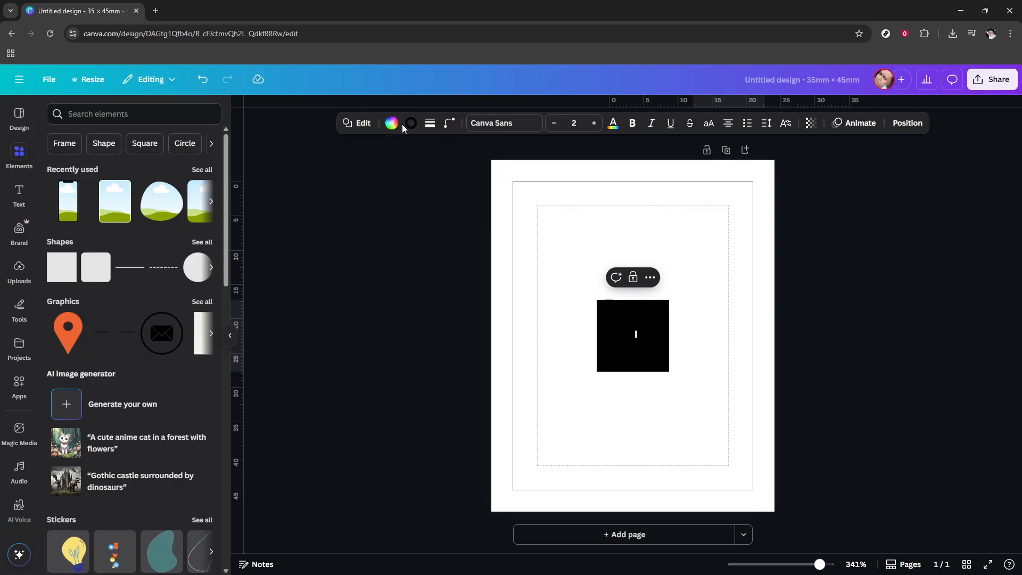
click(391, 127)
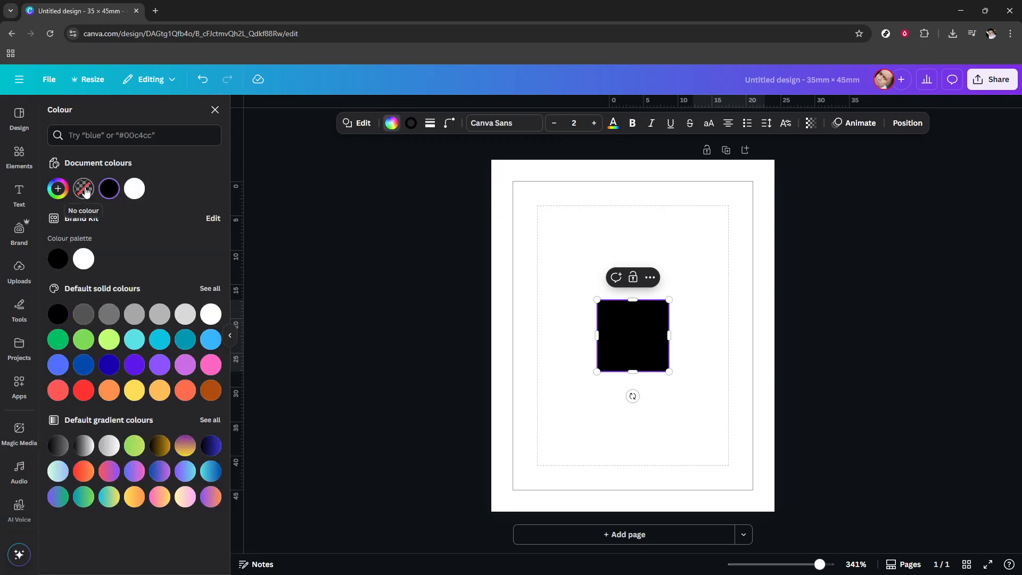
click(84, 190)
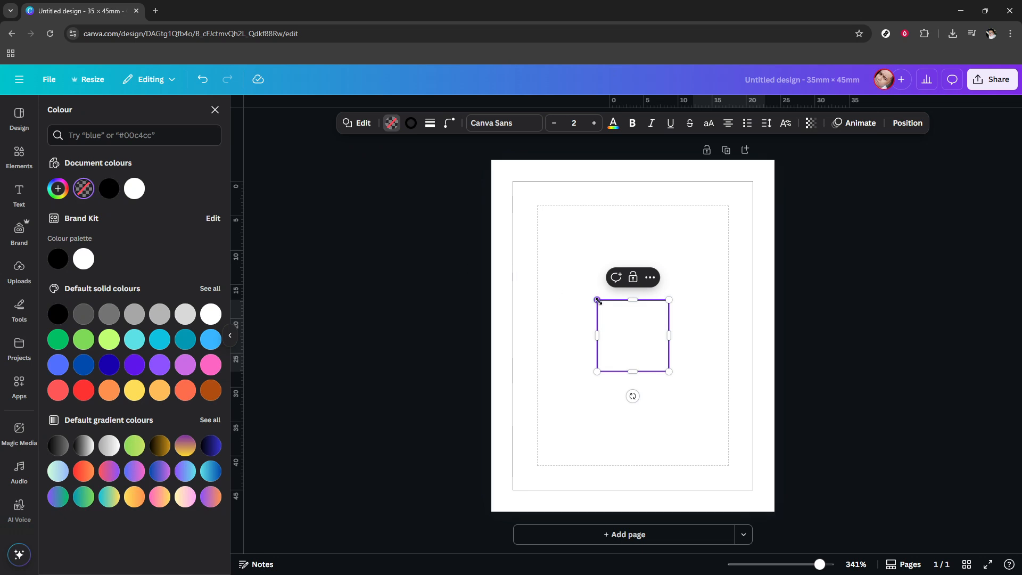
- Enlarge the outlined square to a frame of about 33 × 43 mm and align it to the page's middle and centre
drag(596, 299, 523, 190)
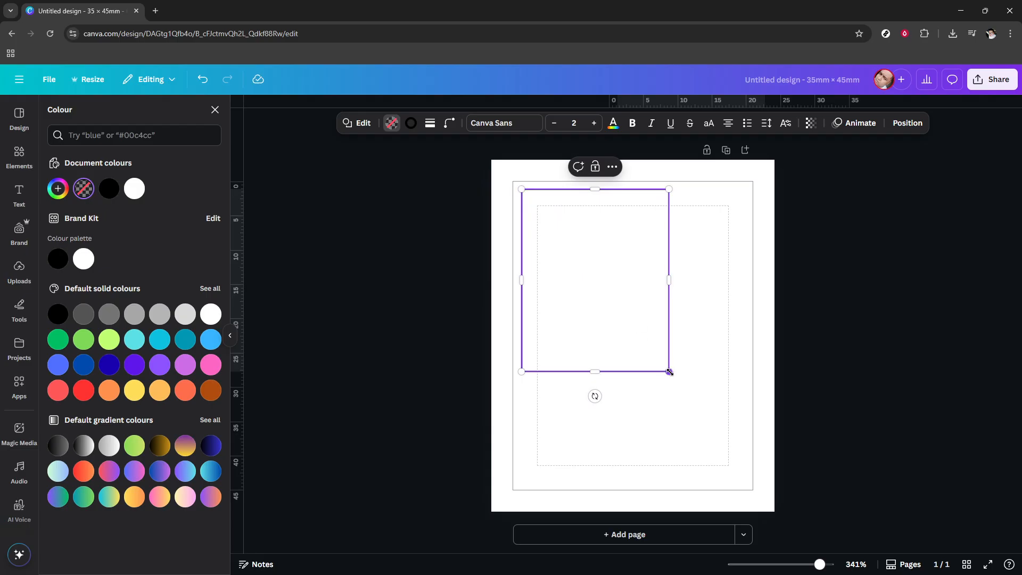
drag(669, 372, 750, 485)
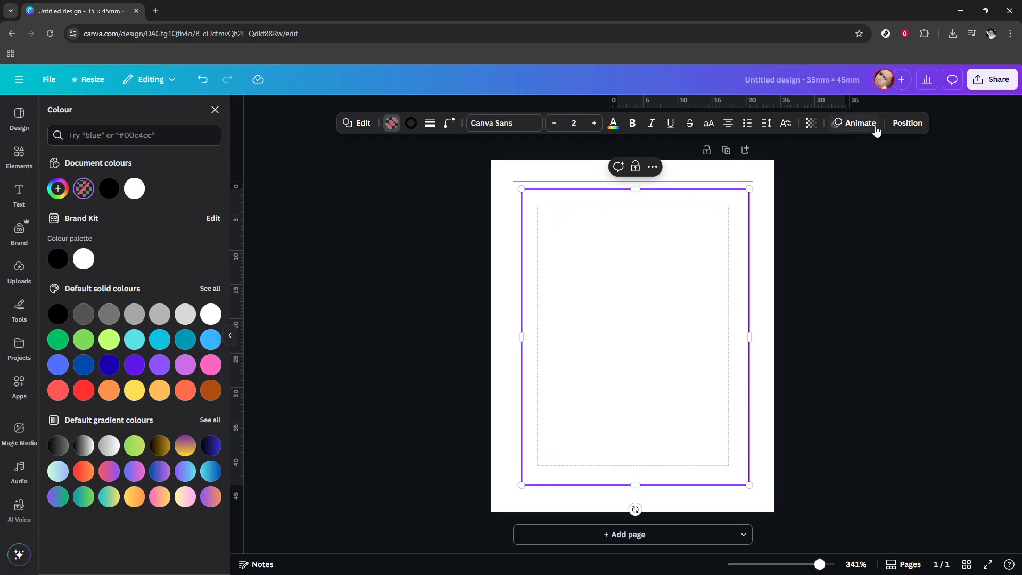
click(902, 124)
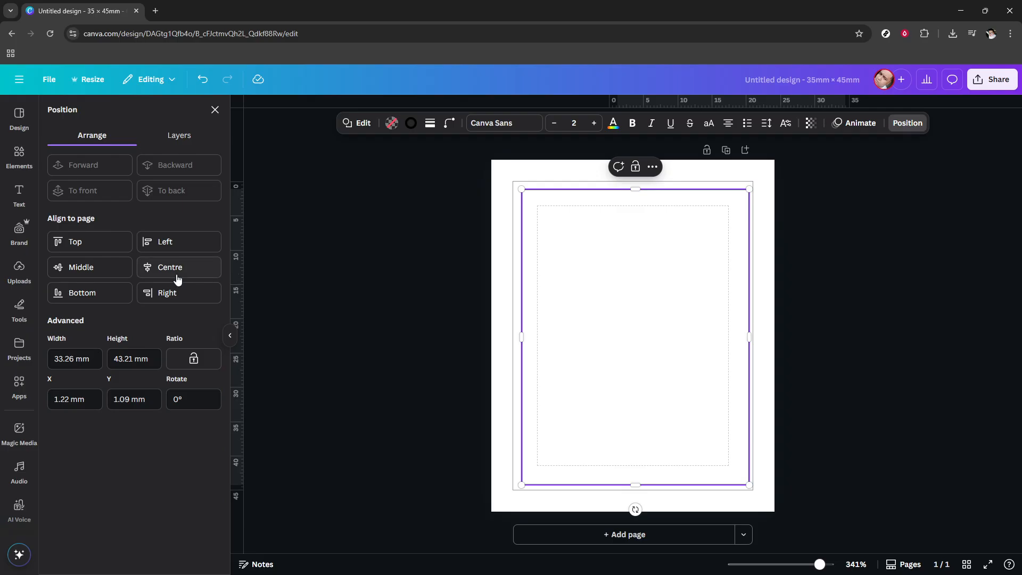
click(104, 273)
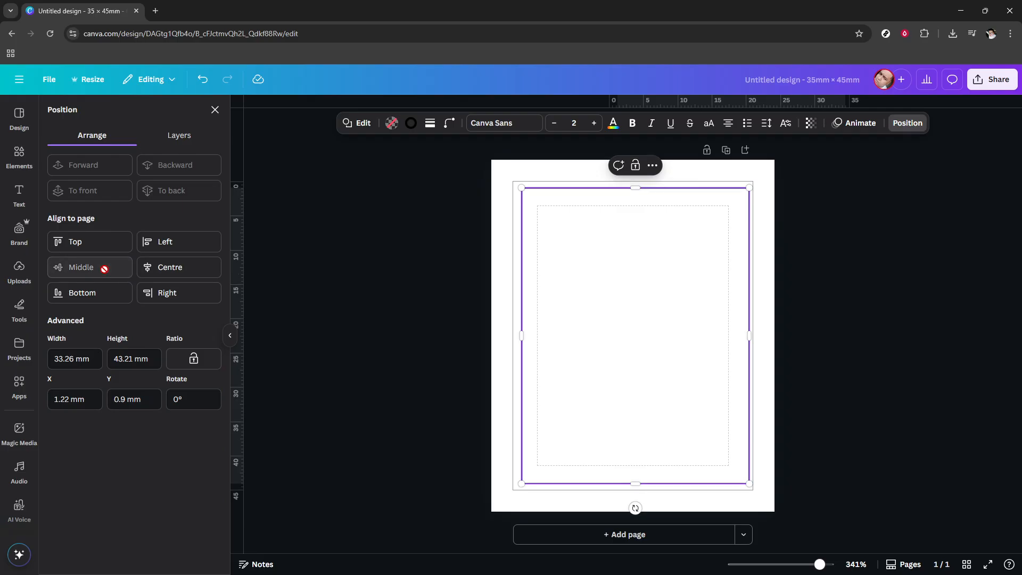
click(166, 273)
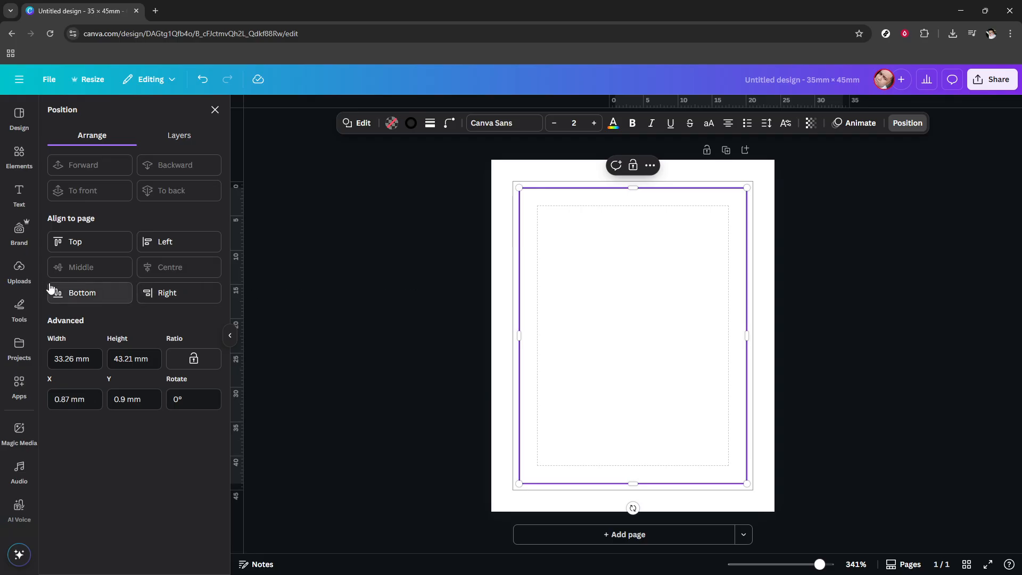
- Place the uploaded photo of the long-haired woman in a burgundy jacket and fit its head-and-shoulders crop to the outlined frame
click(18, 279)
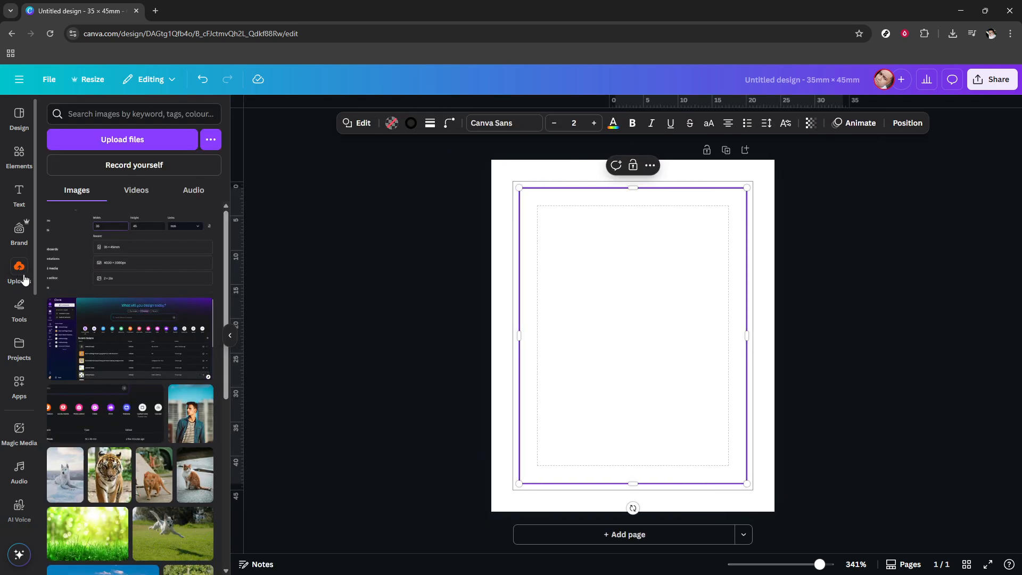
scroll(137, 344, down, 10)
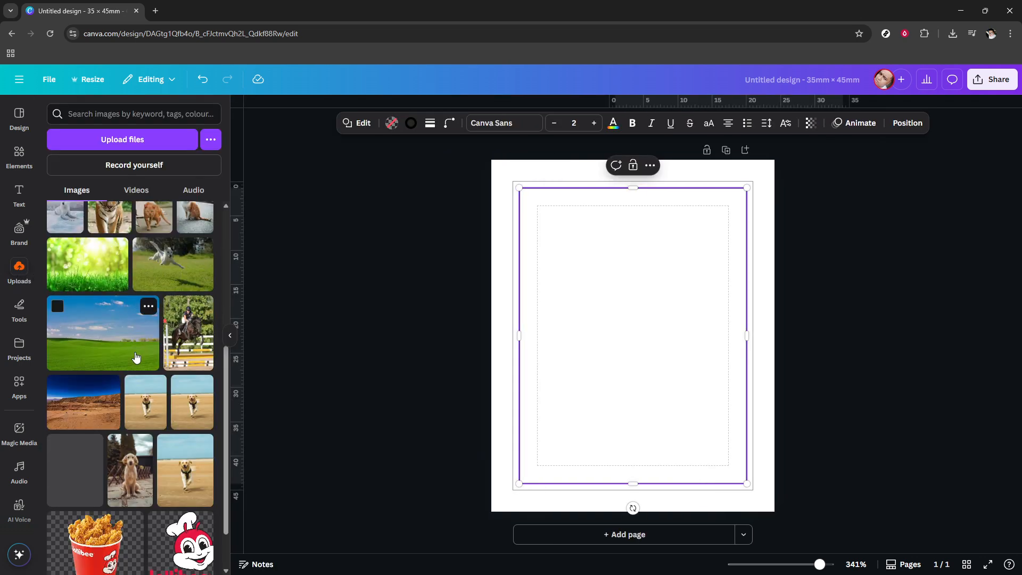
scroll(135, 358, down, 5)
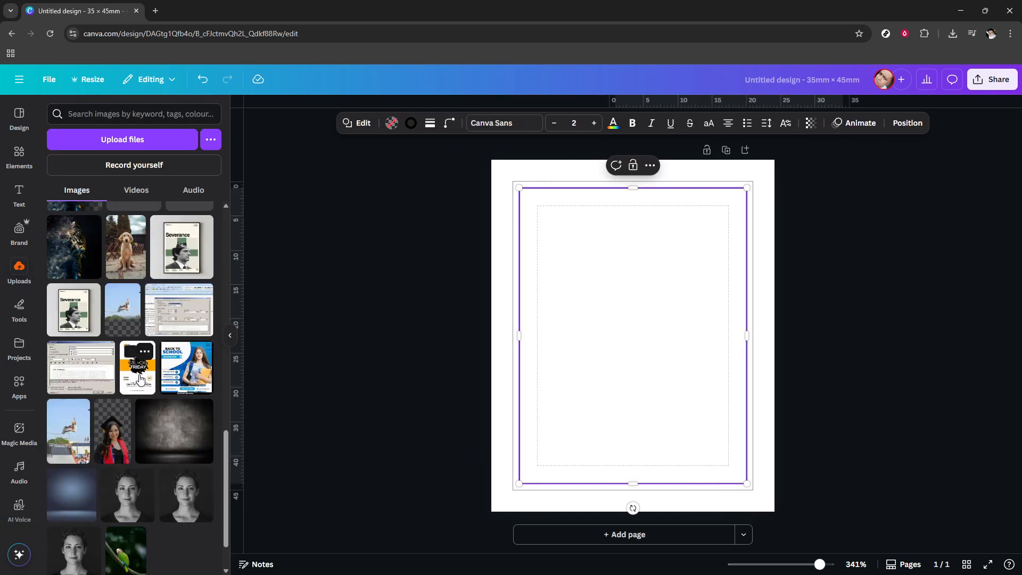
scroll(177, 419, down, 2)
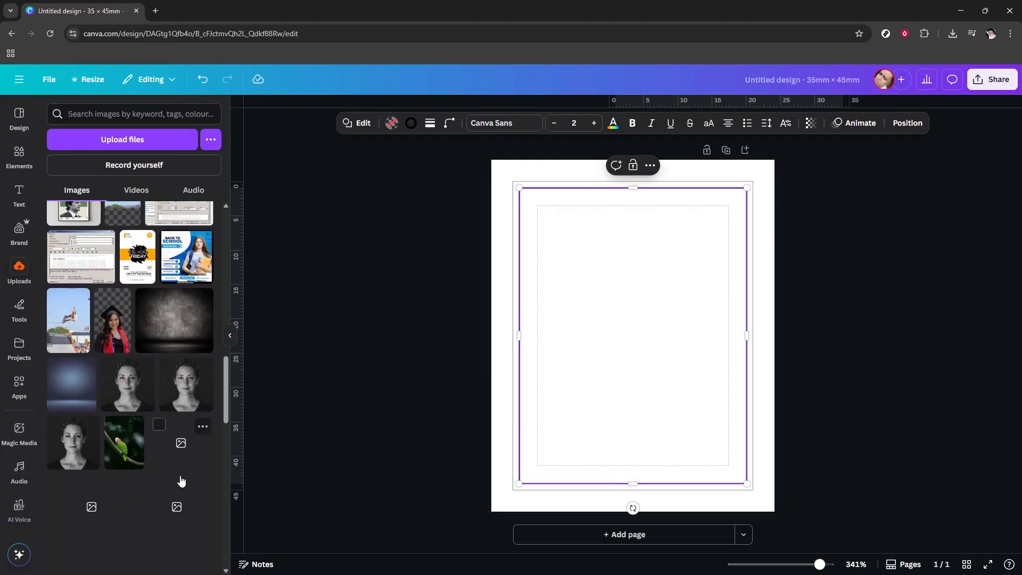
scroll(180, 492, down, 4)
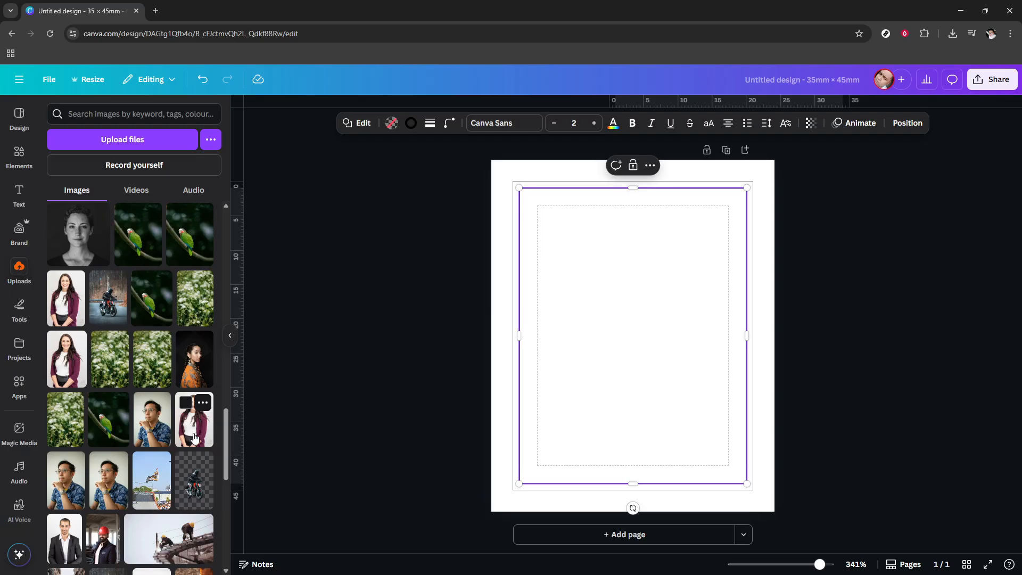
click(194, 437)
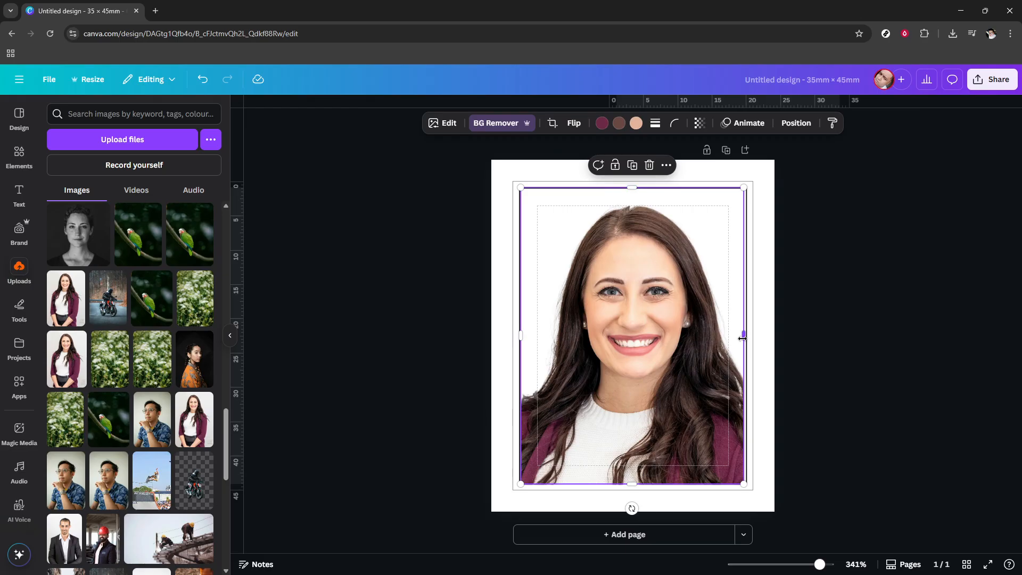
drag(744, 337, 746, 336)
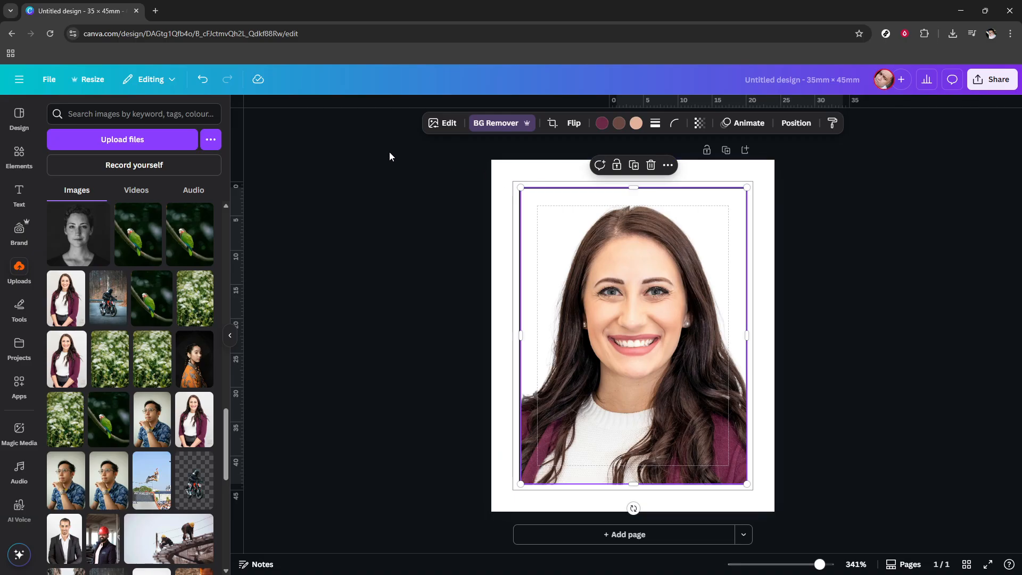
- Turn off the display of margins on the page
click(49, 81)
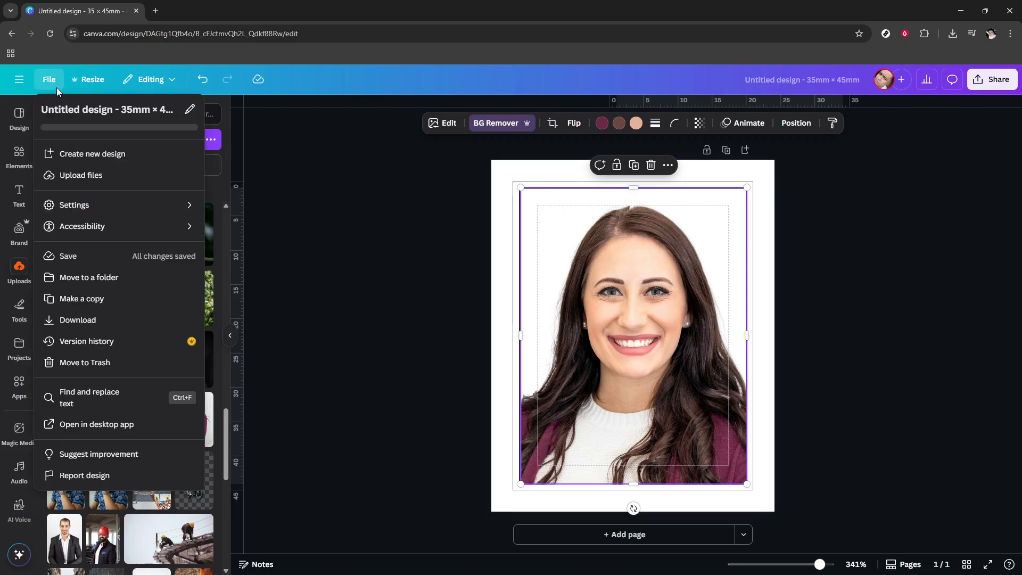
mouse_move(90, 205)
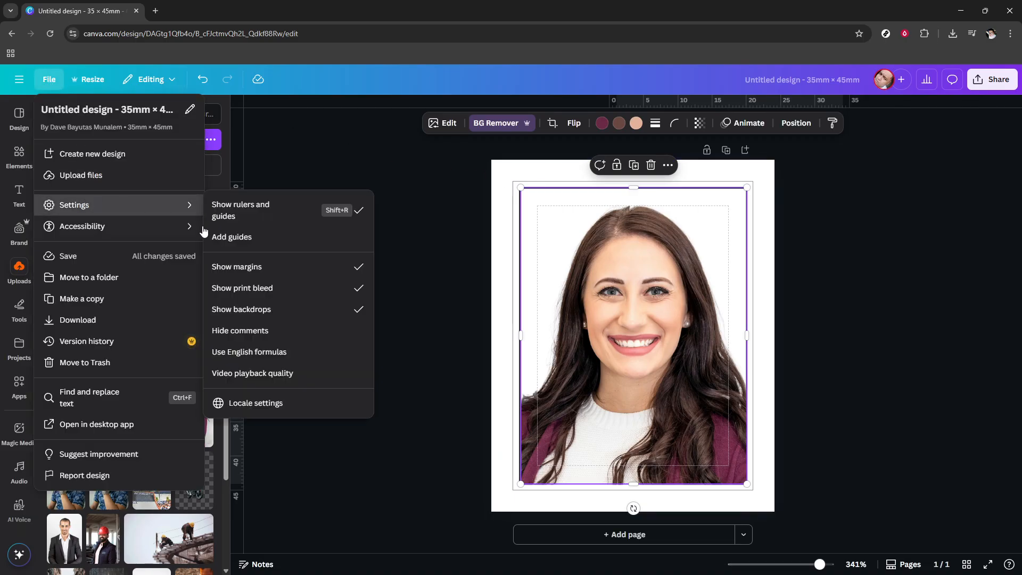
click(298, 272)
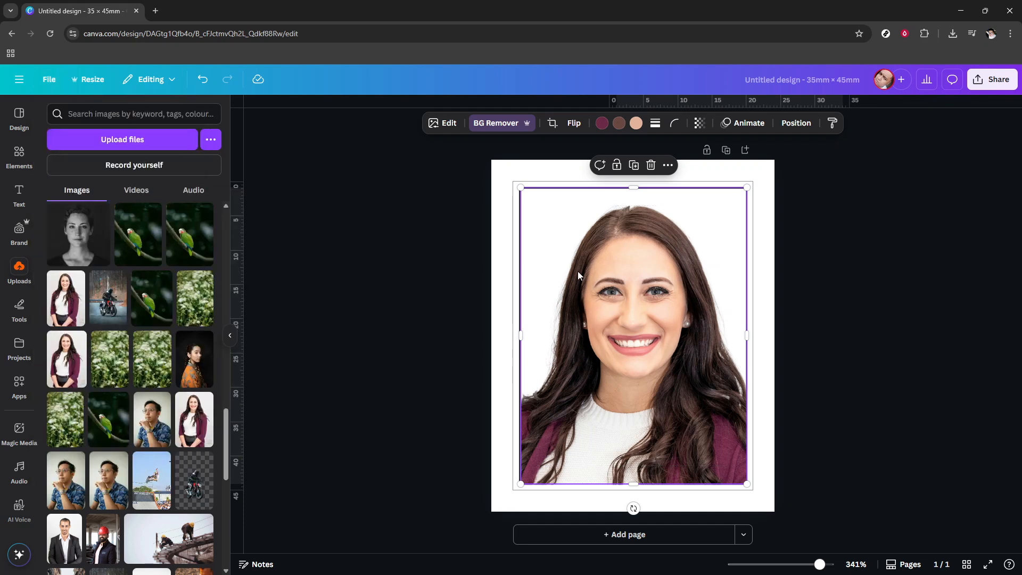